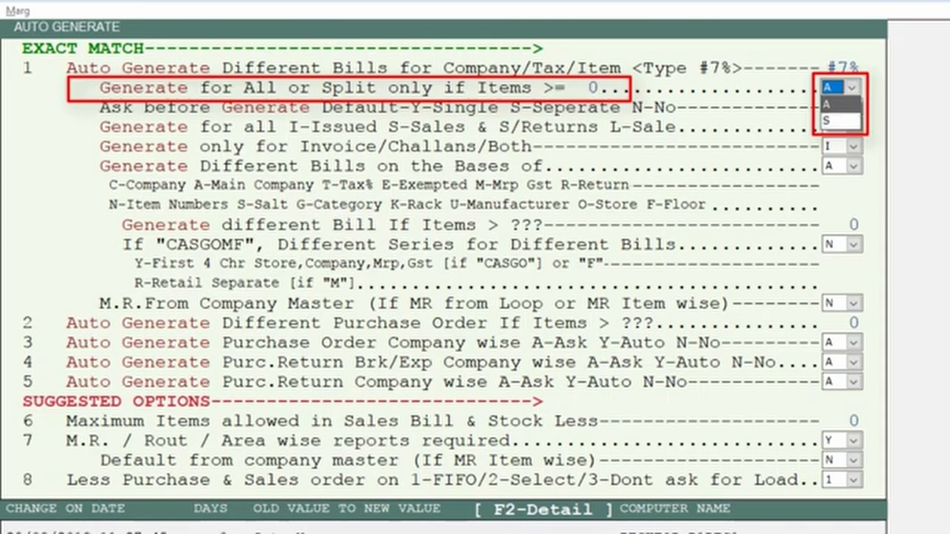
# Step: Set generating different bills to A for all items, and the ask-before-generate default to Y (single)
pyautogui.press('Down')
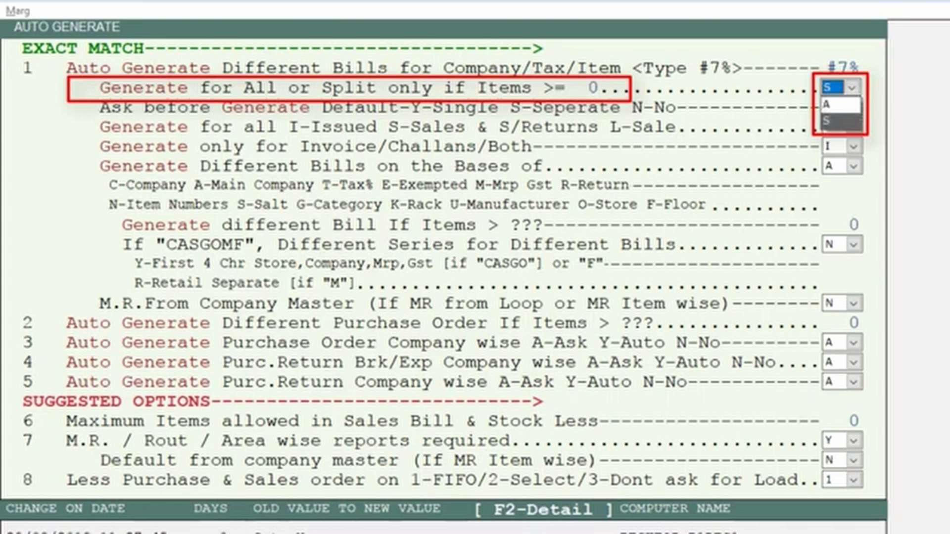
pyautogui.press('Return')
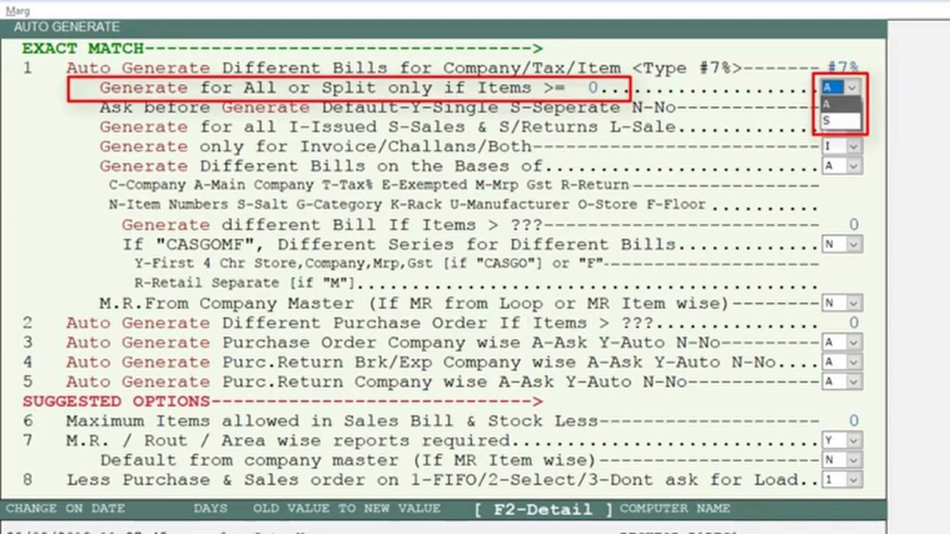
pyautogui.press('Return')
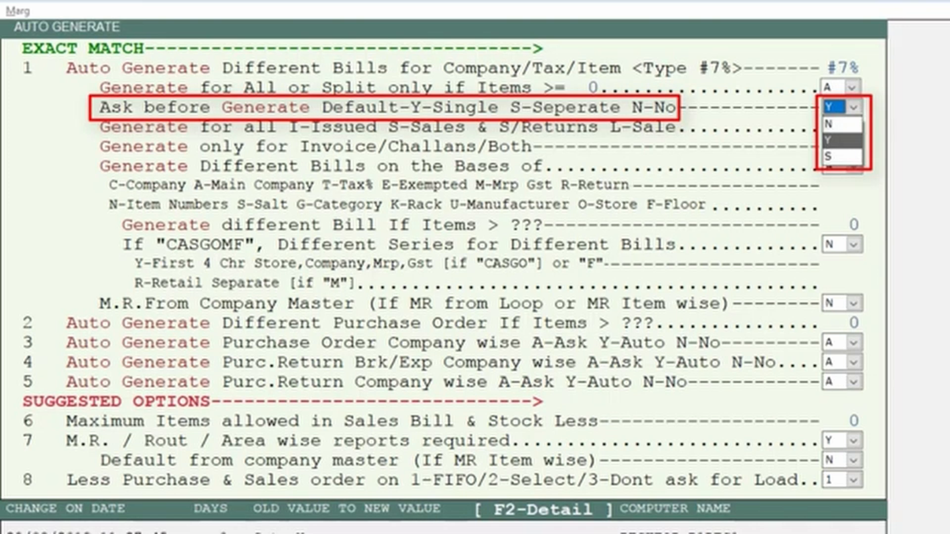
pyautogui.press('Down')
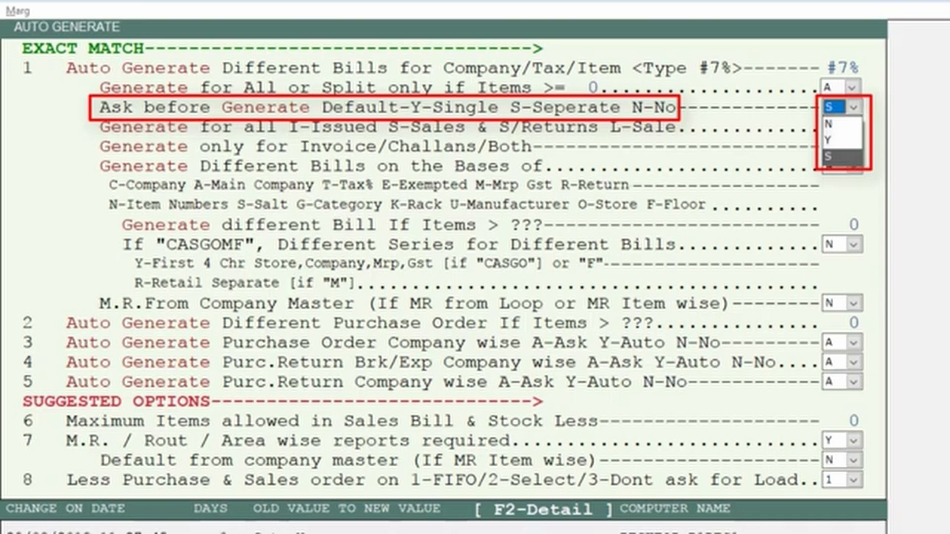
pyautogui.press('Up')
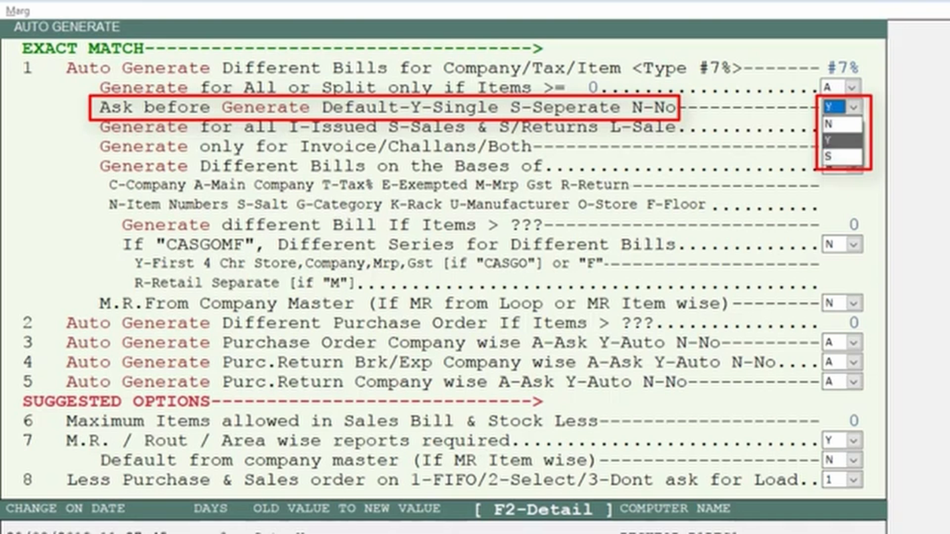
pyautogui.press('Return')
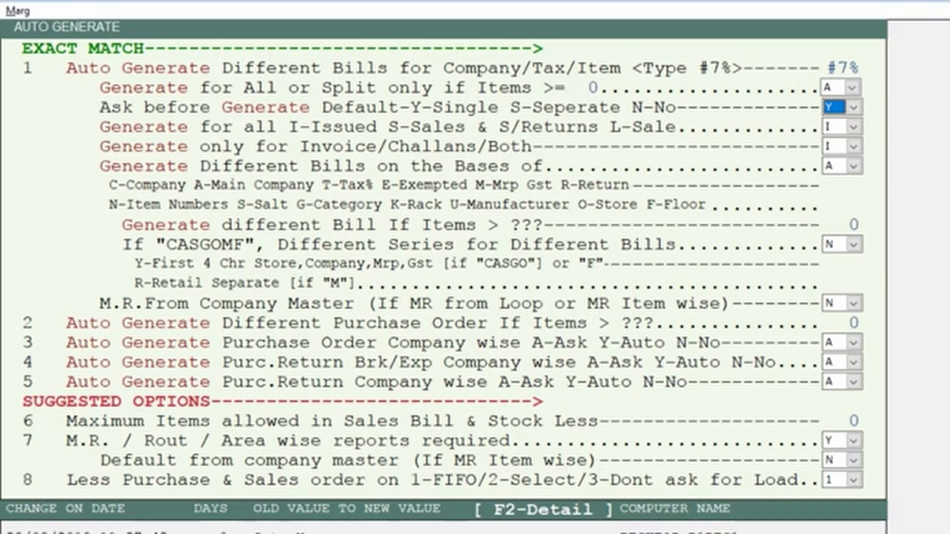
pyautogui.press('Return')
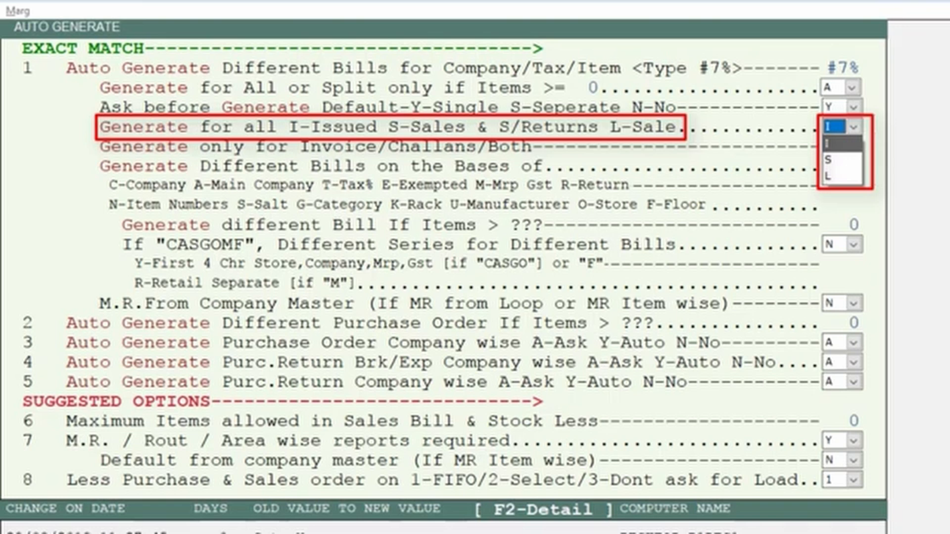
# Step: Accept I for issued transactions, set generation to B for both invoices and challans, and base different bills on F (Floor)
pyautogui.press('Return')
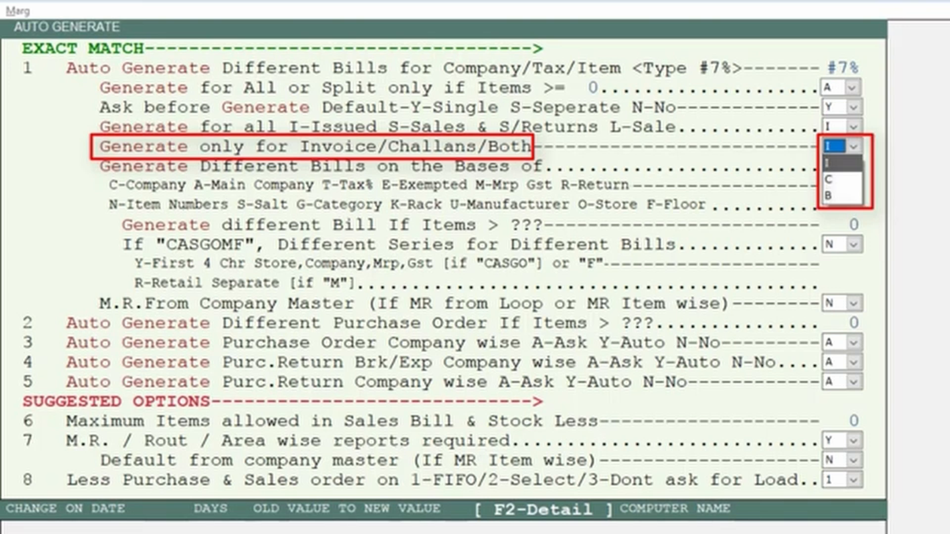
pyautogui.press('Down')
pyautogui.press('Down')
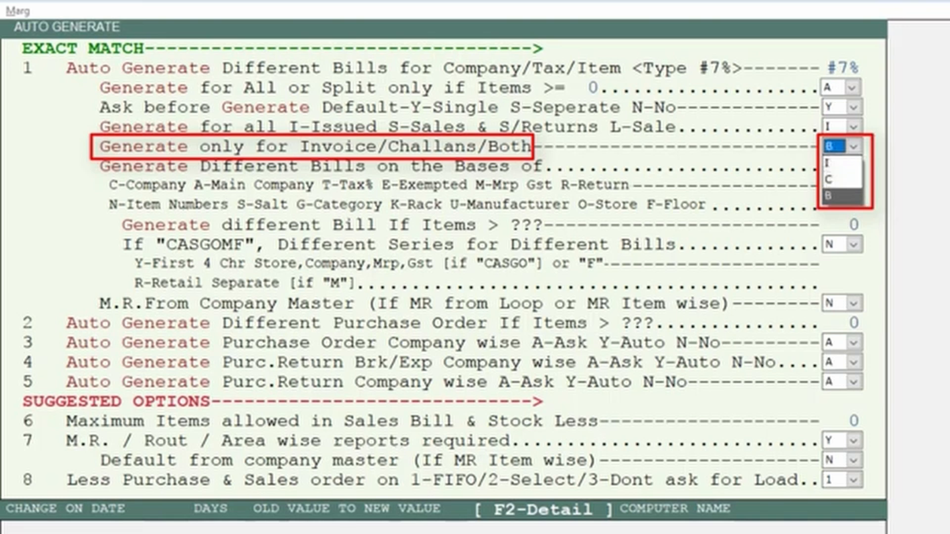
pyautogui.press('Return')
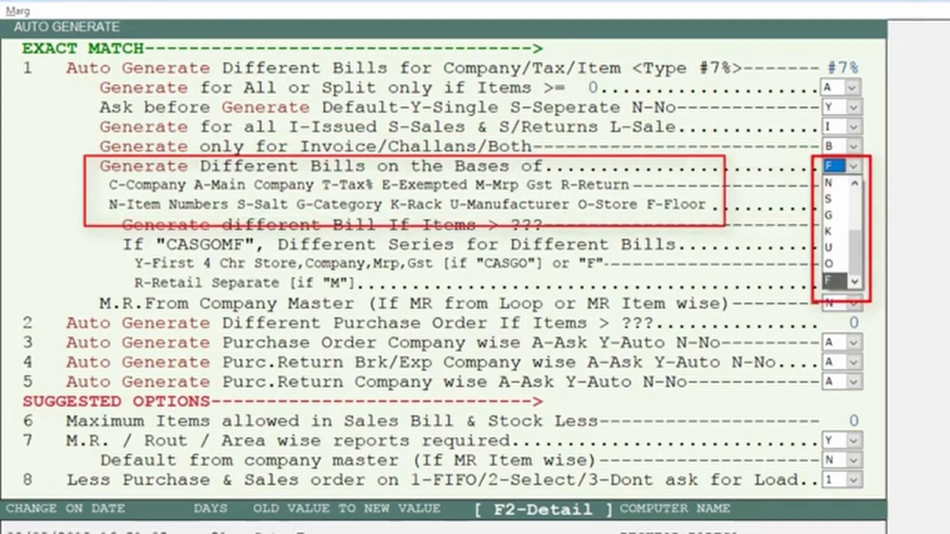
pyautogui.press('Escape')
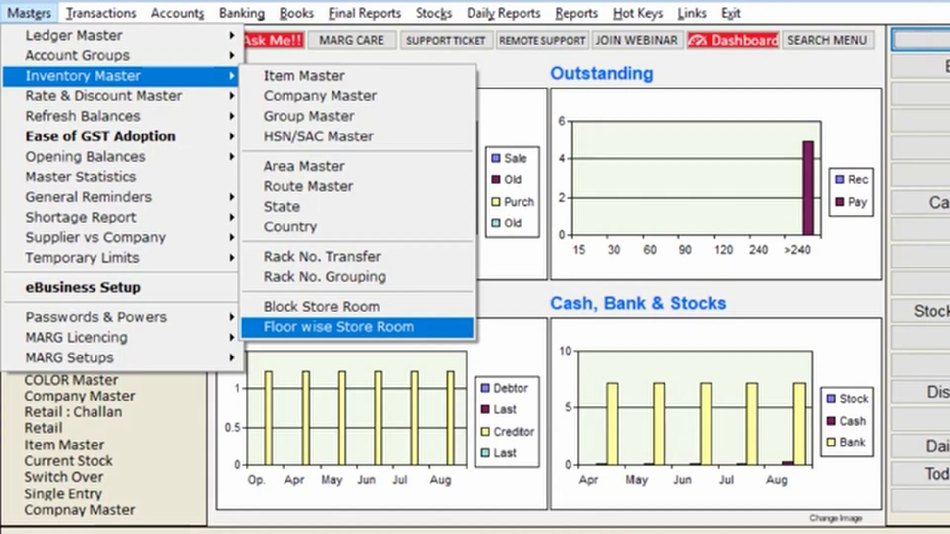
# Step: In Floor wise Store Room, assign store rooms 1 to 3 to Floor 1 and 4 to 6 to Floor 2
pyautogui.press('Return')
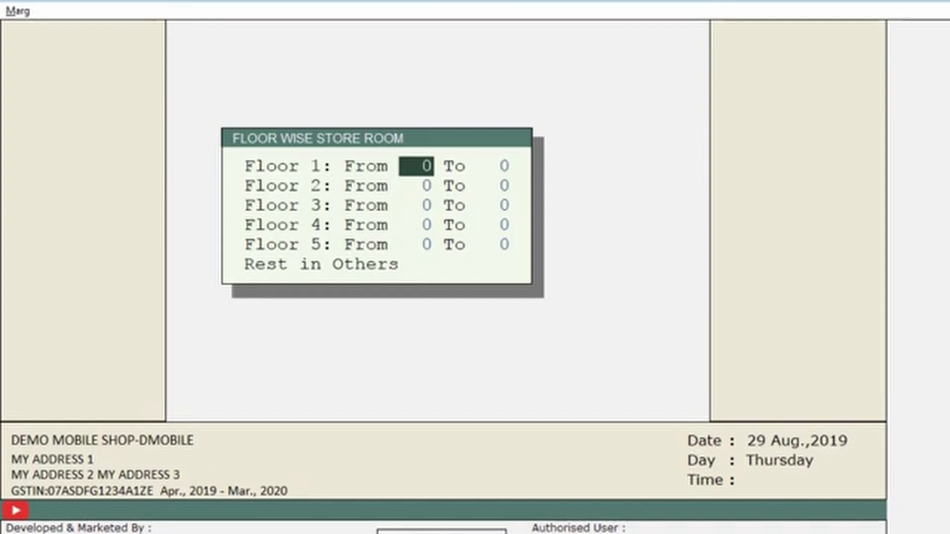
pyautogui.write('1')
pyautogui.press('Return')
pyautogui.write('3')
pyautogui.press('Return')
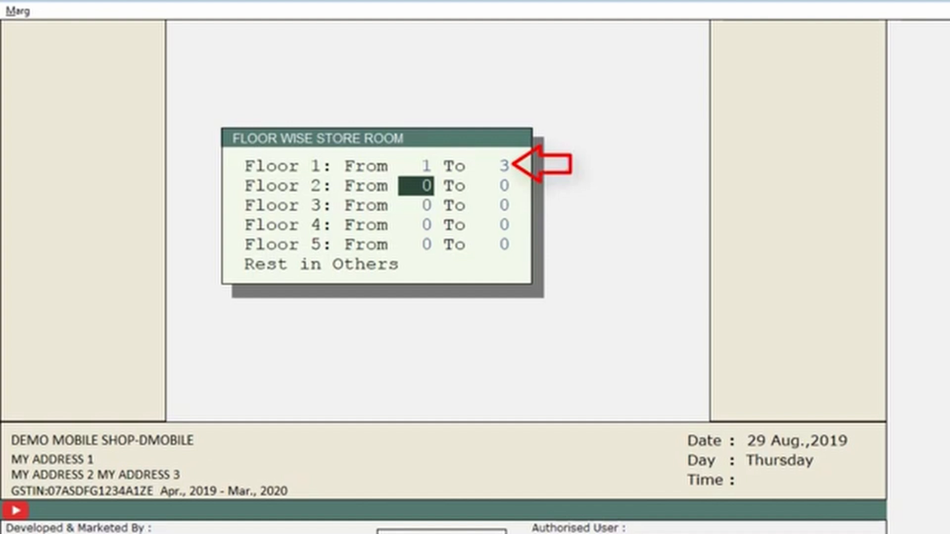
pyautogui.write('4')
pyautogui.press('Return')
pyautogui.write('6')
pyautogui.press('Return')
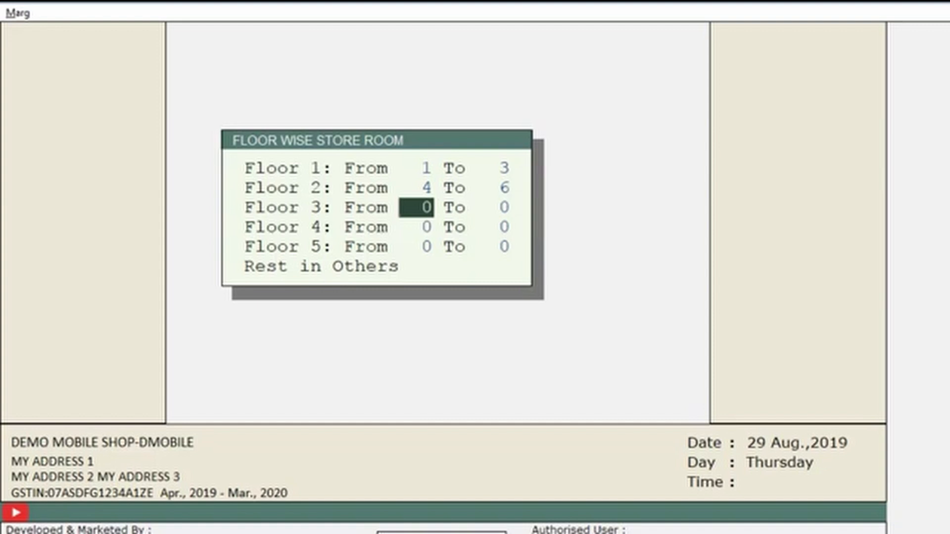
pyautogui.press('Return')
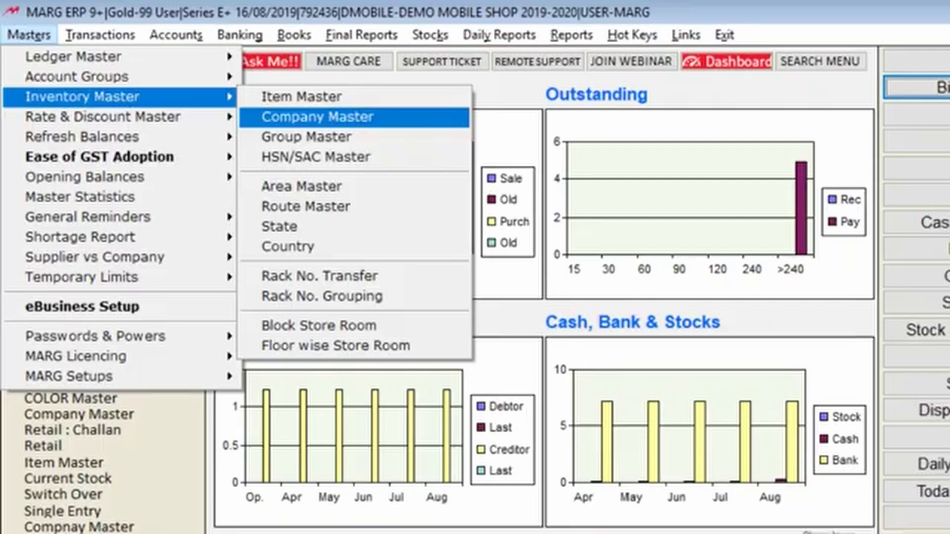
# Step: Open the MICROMAX record in Company Master and save it with Store Room No. 1
pyautogui.press('Return')
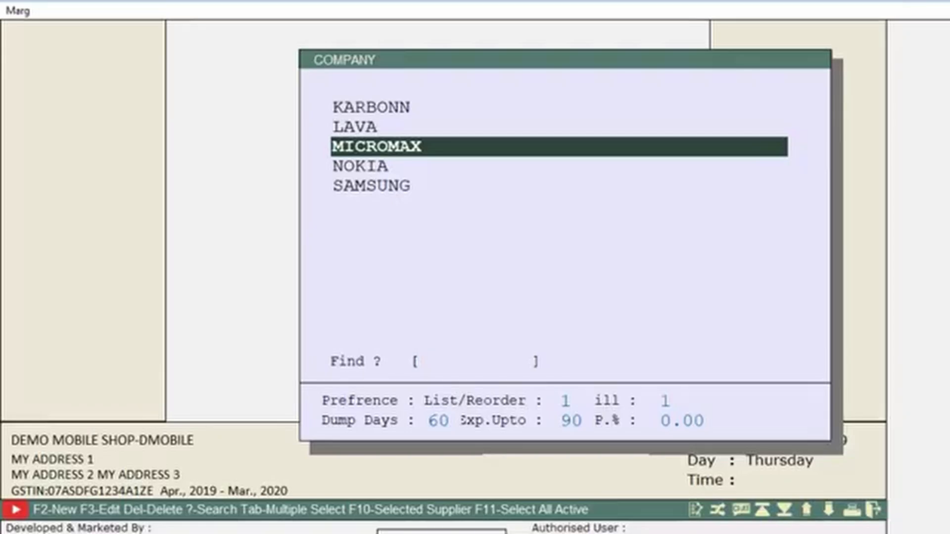
pyautogui.press('Return')
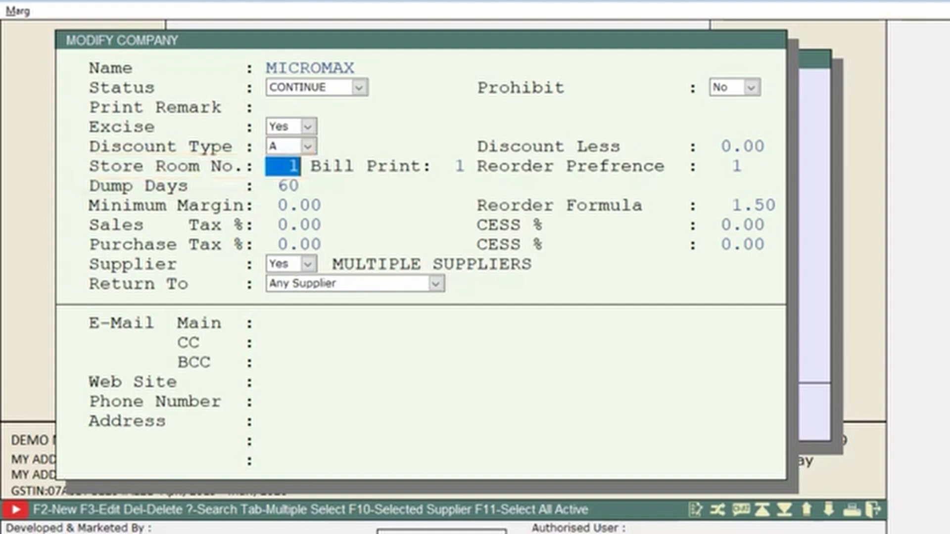
pyautogui.press('pagedown')
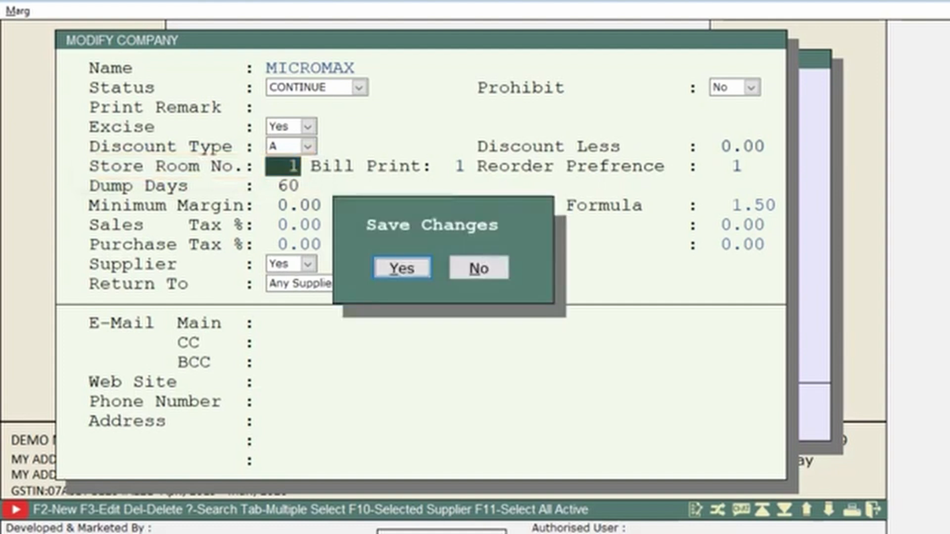
pyautogui.press('Return')
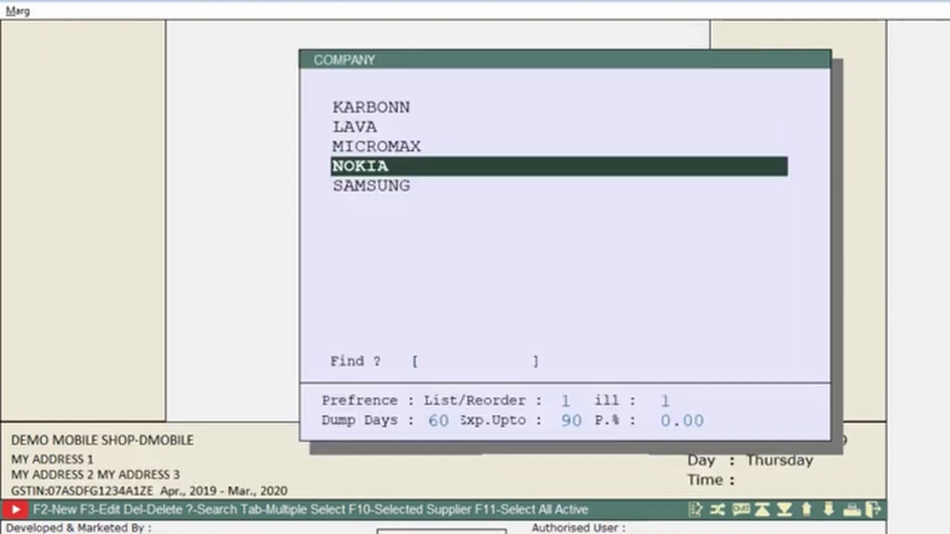
# Step: Check the store room numbers in the NOKIA and SAMSUNG company records
pyautogui.press('Return')
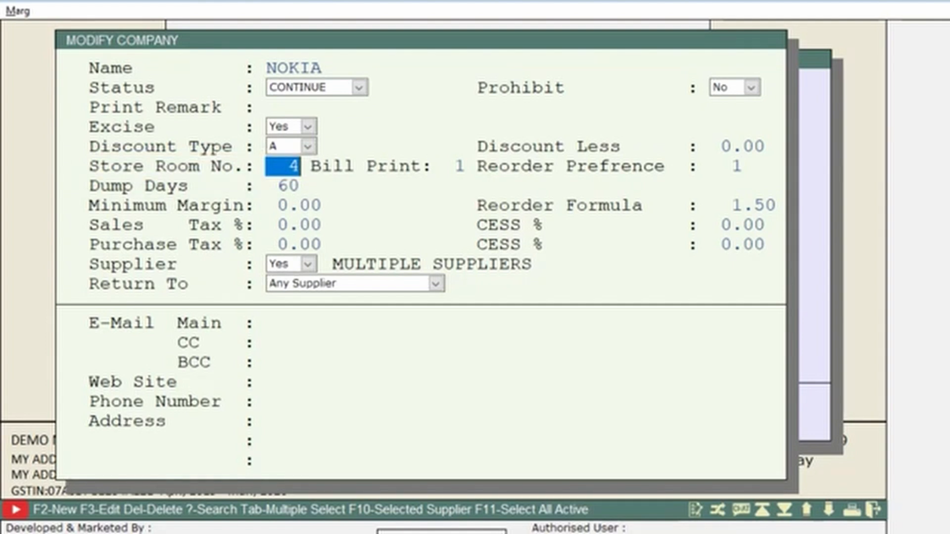
pyautogui.press('Escape')
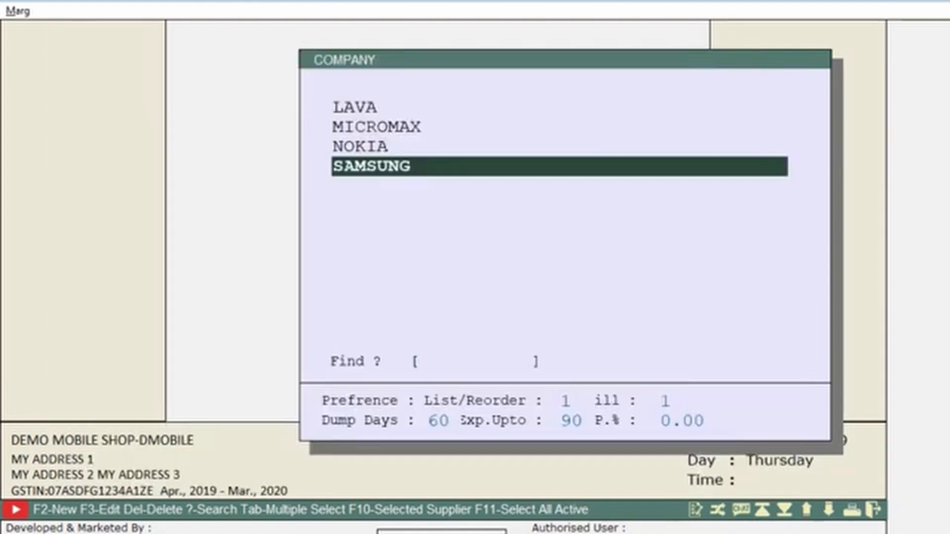
pyautogui.press('Return')
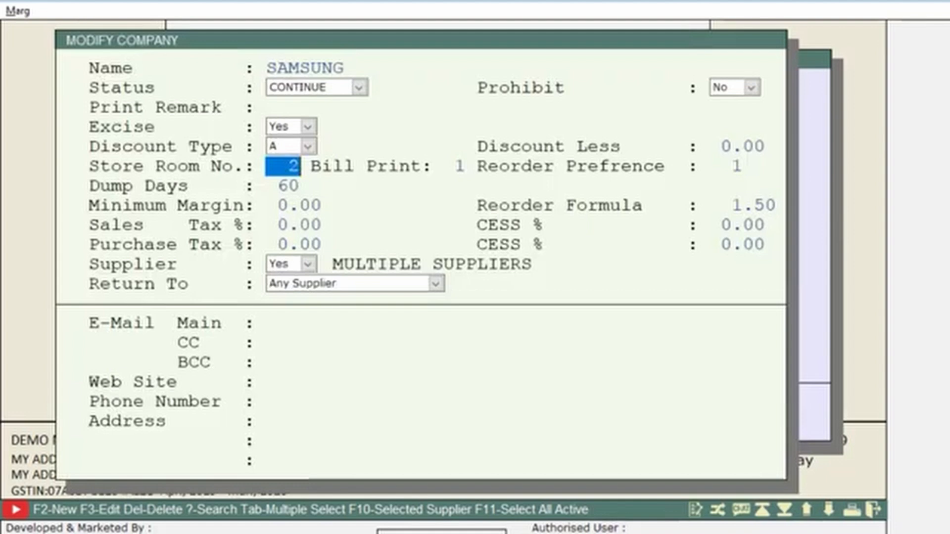
pyautogui.press('Escape')
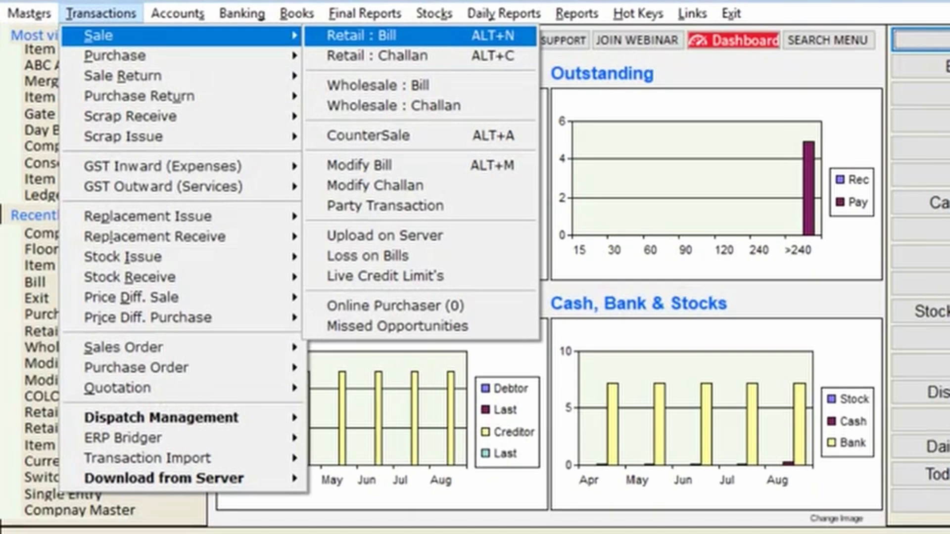
# Step: Enter a retail sale bill with 1 MICROMAX X1 IXTRA, 1 SAMSUNG BATTERY and 2 NOKIA BH 108 BT at rate 2000
pyautogui.press('Return')
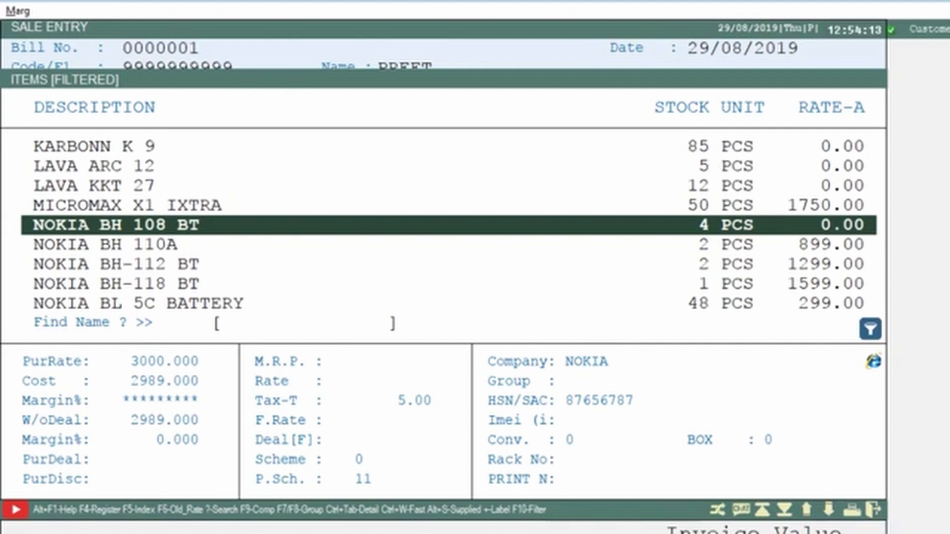
pyautogui.press('Return')
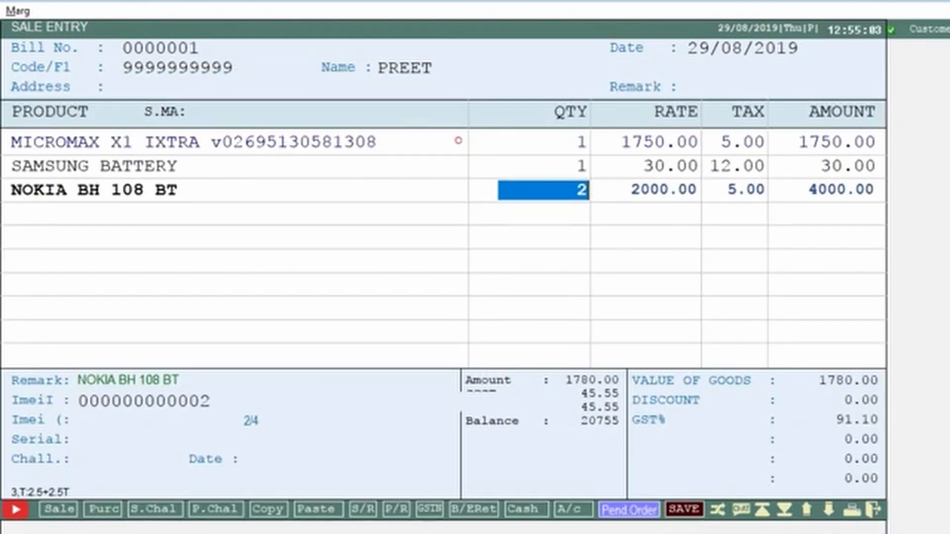
pyautogui.press('Return')
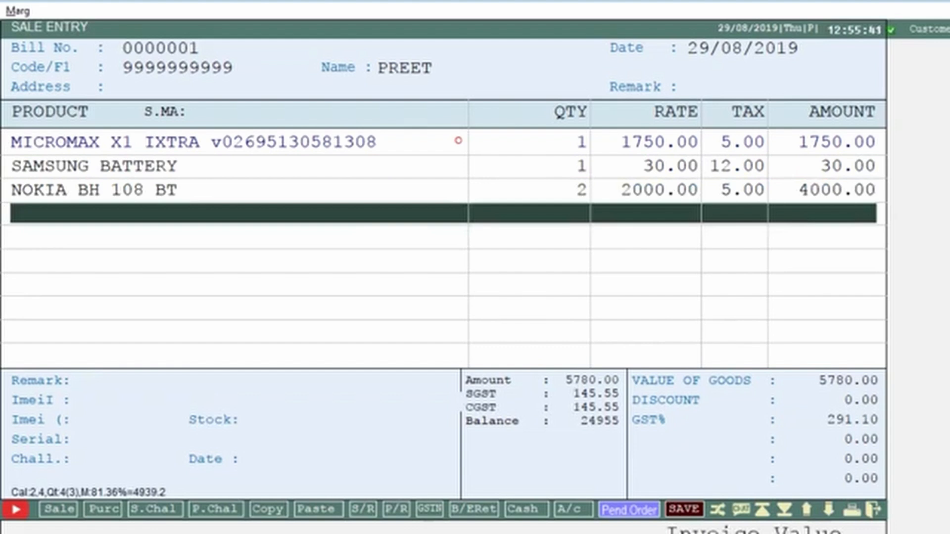
# Step: Save the sale entry as separate bills per floor and open the list of sale bills for modification
pyautogui.press('Tab')
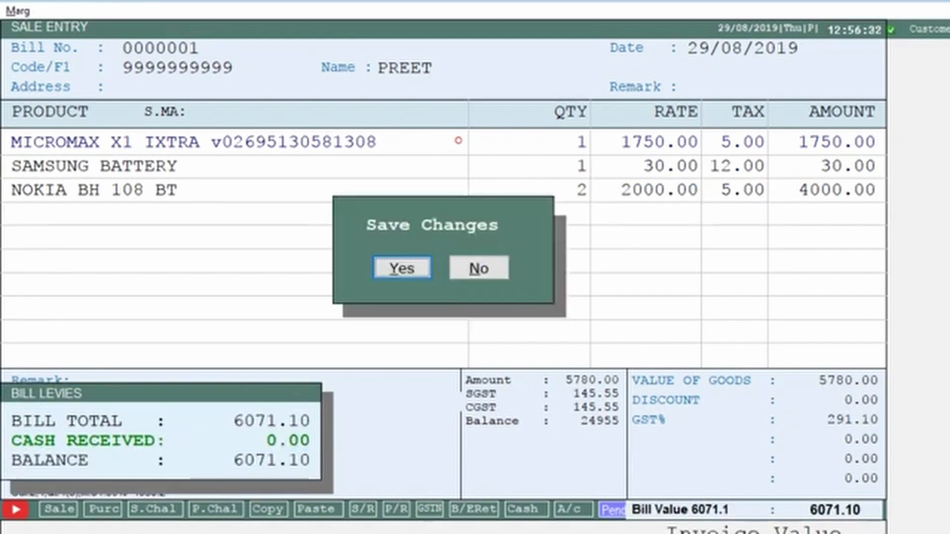
pyautogui.press('Return')
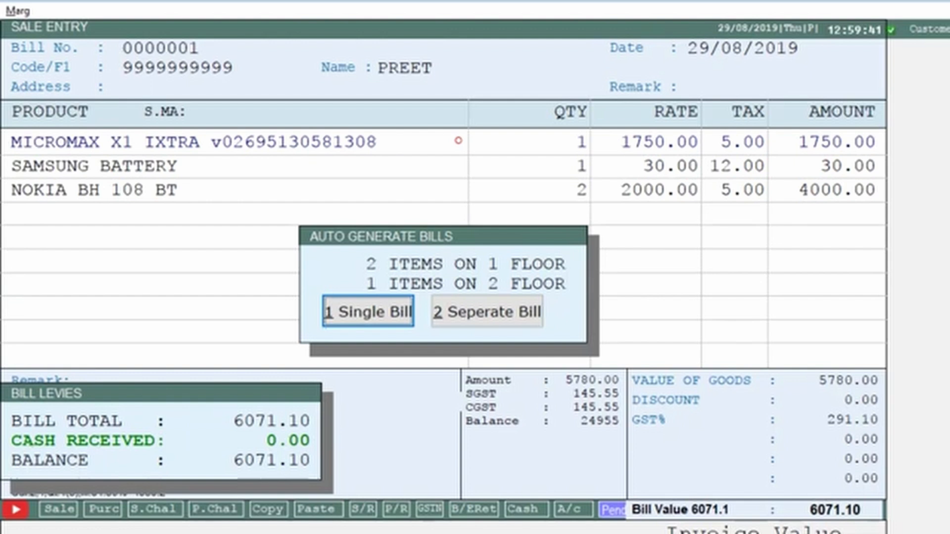
pyautogui.press('Right')
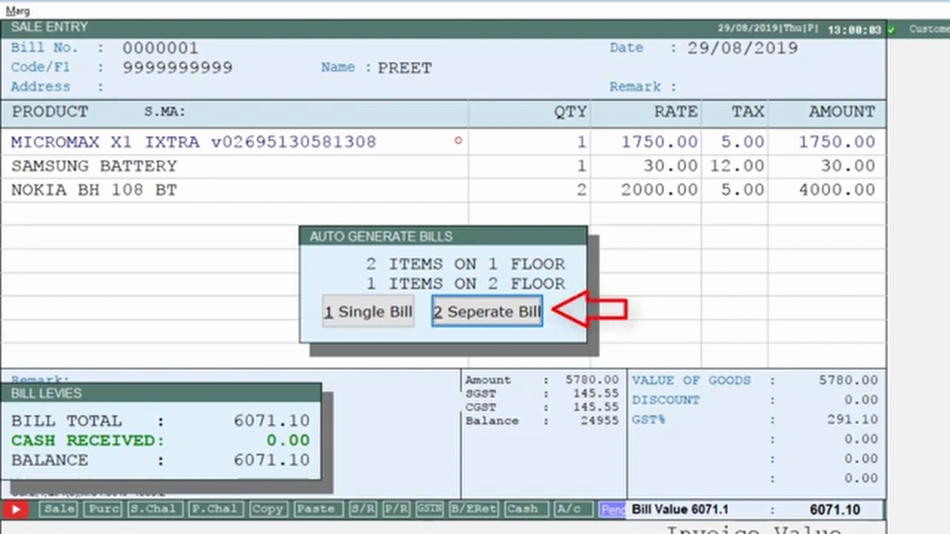
pyautogui.press('Return')
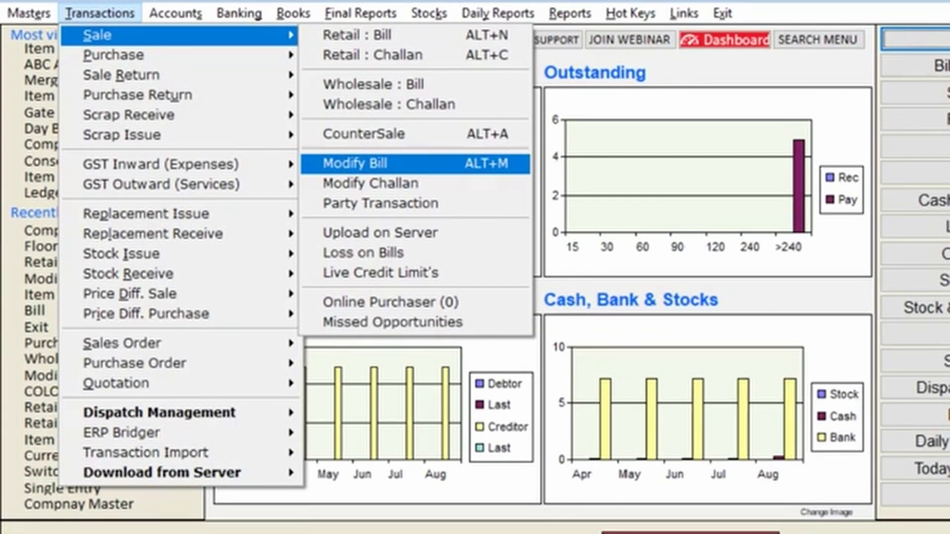
pyautogui.press('Return')
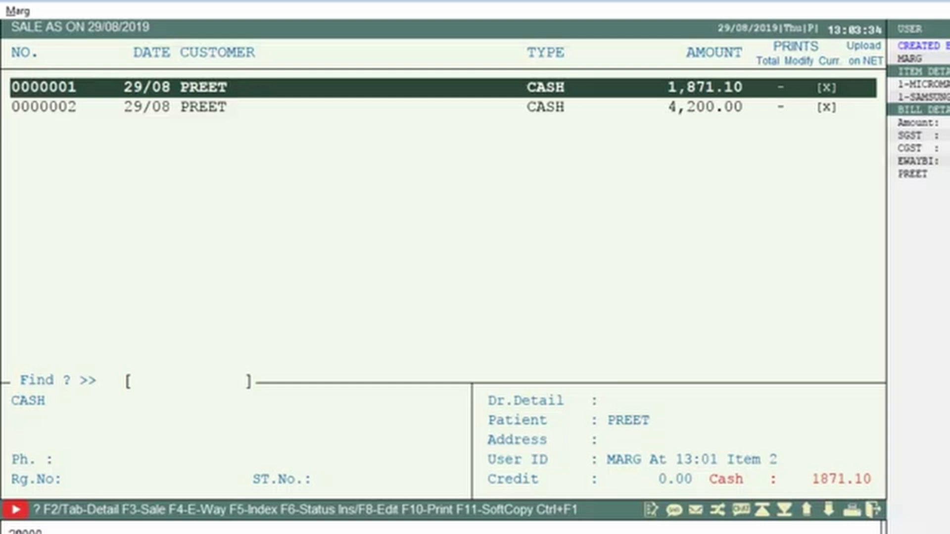